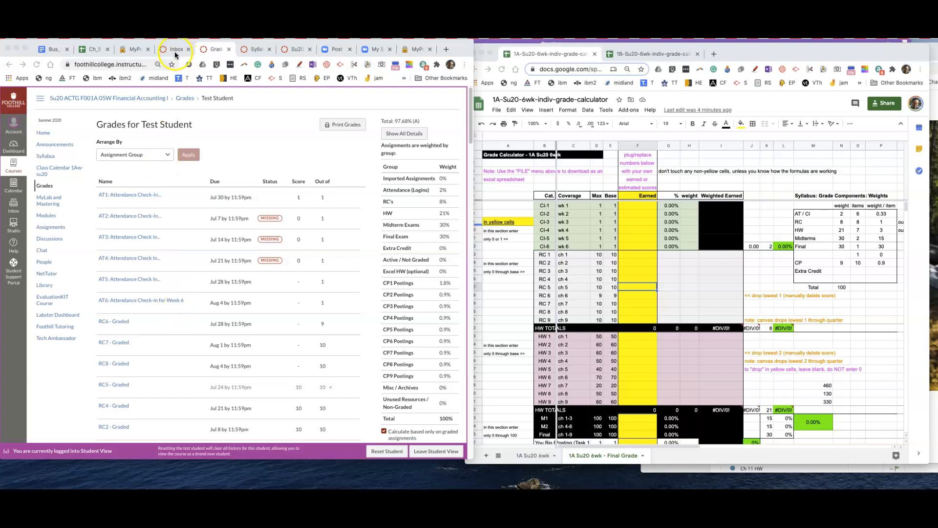
Open the Financial Accounting course's home page and locate the Gradebook Calculator link under Admin and Setup.
click(67, 352)
click(43, 134)
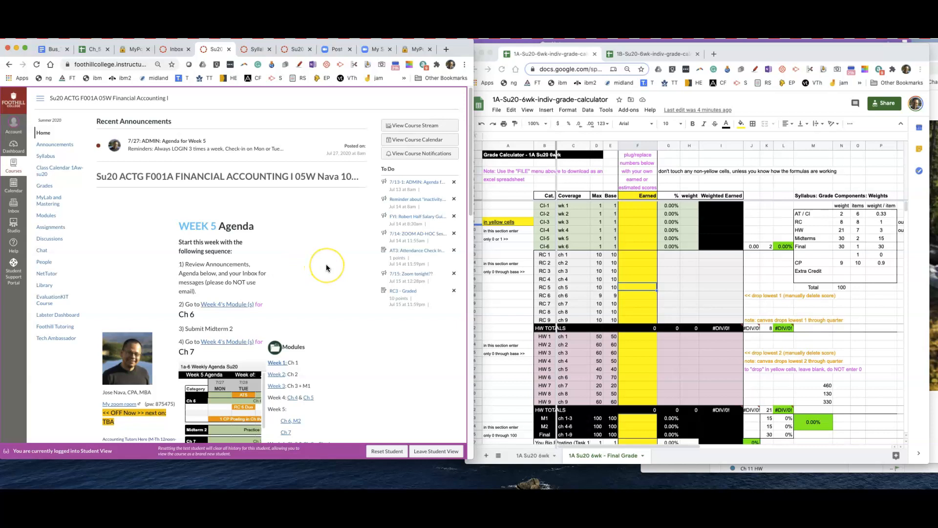
scroll(327, 267, down, 5)
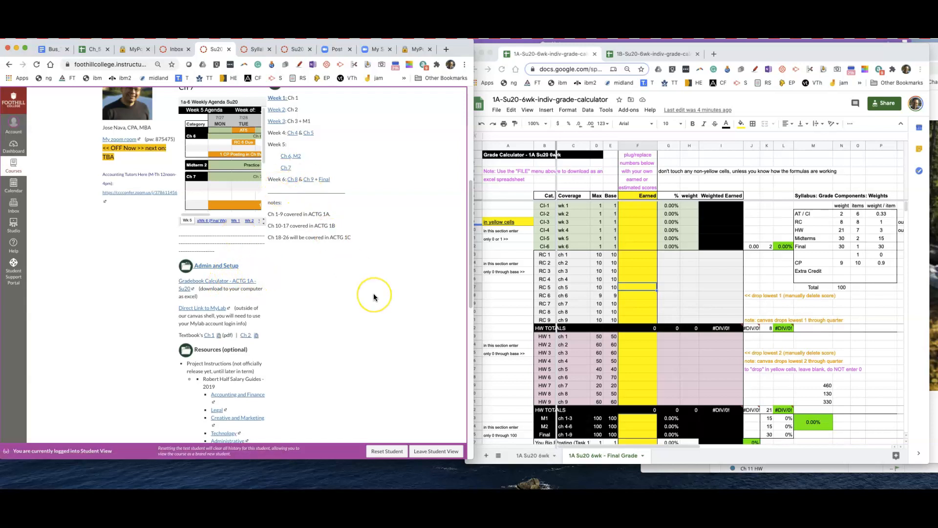
In the 1B grade calculator spreadsheet, bring up the option for downloading it as a Microsoft Excel (.xlsx) file.
click(656, 277)
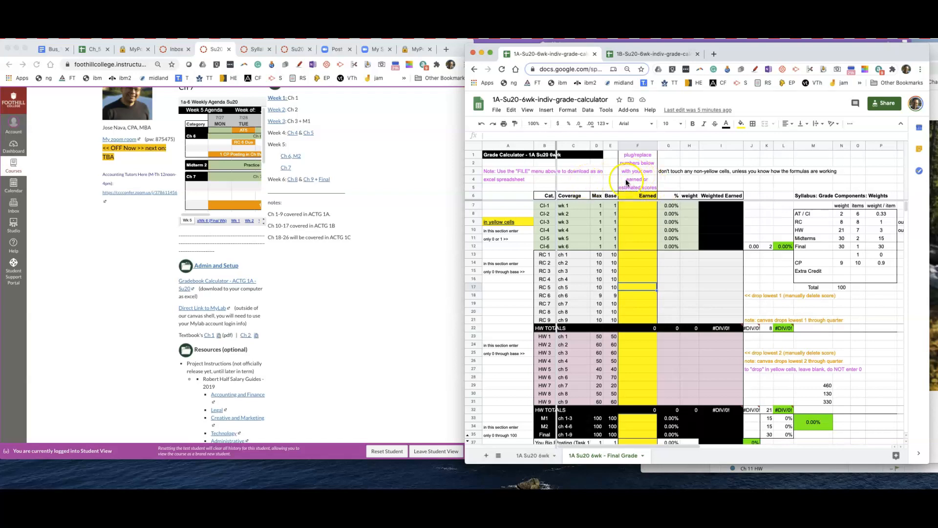
click(632, 51)
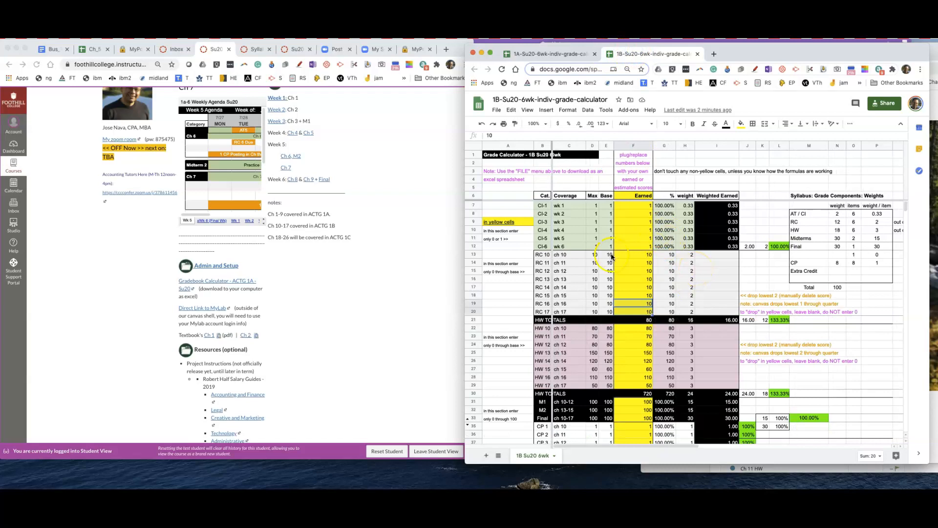
click(497, 109)
mouse_move(540, 211)
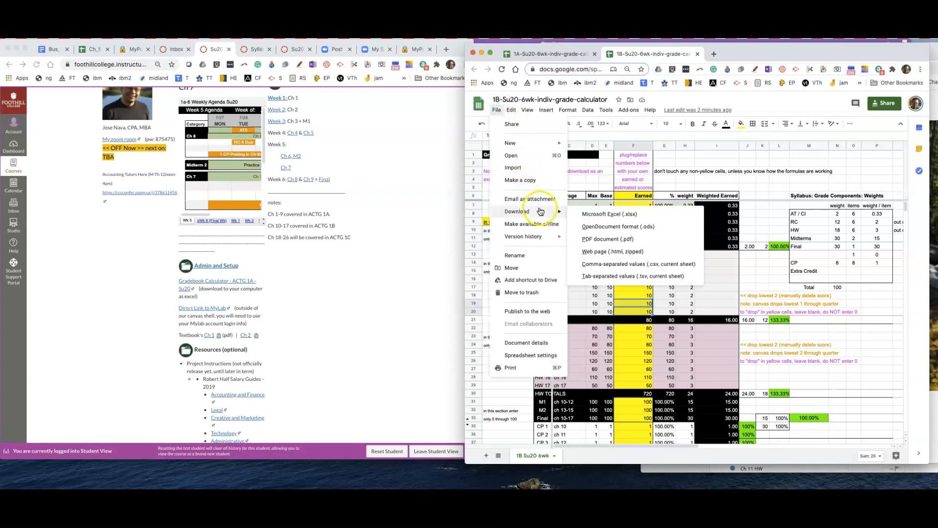
click(590, 214)
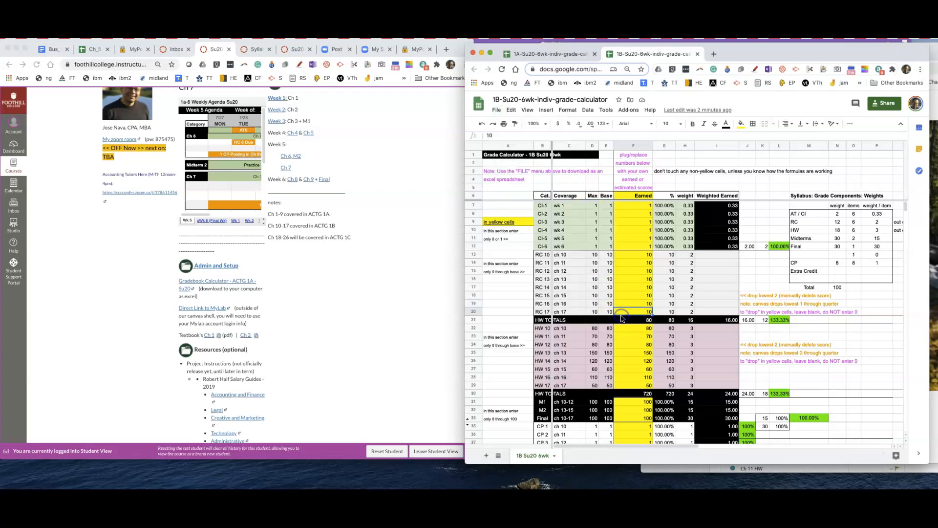
Return to the Canvas course, open its Grades page and look over the test student's grade list.
click(391, 299)
scroll(391, 298, up, 10)
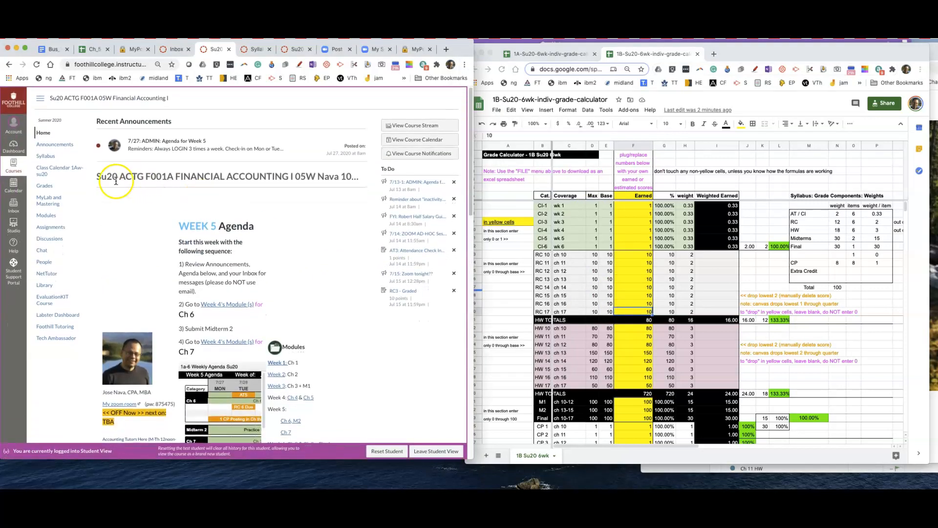
click(49, 186)
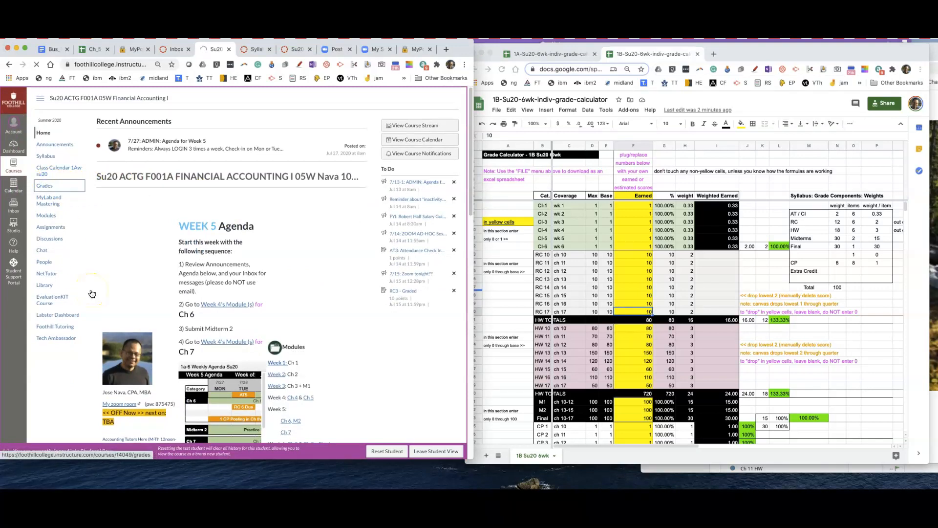
scroll(74, 381, down, 10)
scroll(77, 390, down, 6)
scroll(73, 259, up, 20)
click(180, 135)
double_click(149, 124)
double_click(183, 125)
click(211, 127)
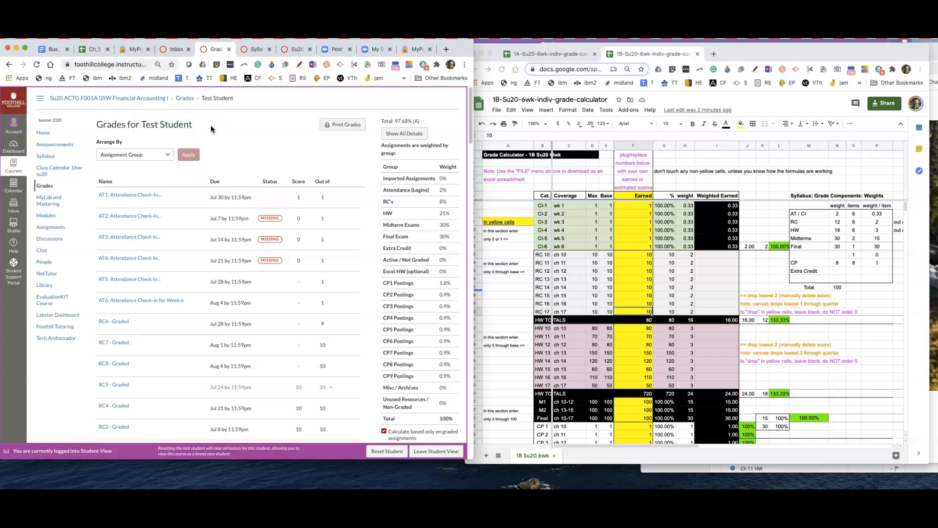
Arrange the test student's grades by Assignment Group and apply the arrangement.
click(167, 153)
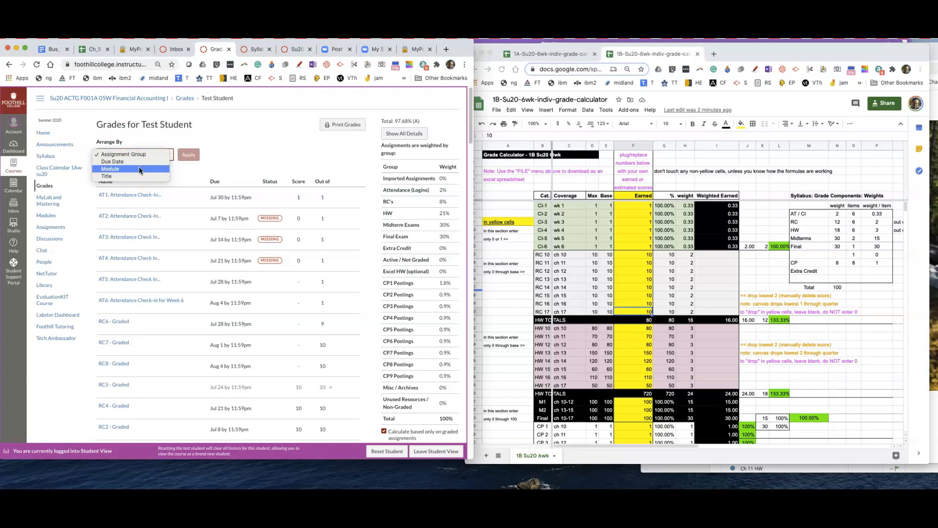
click(146, 155)
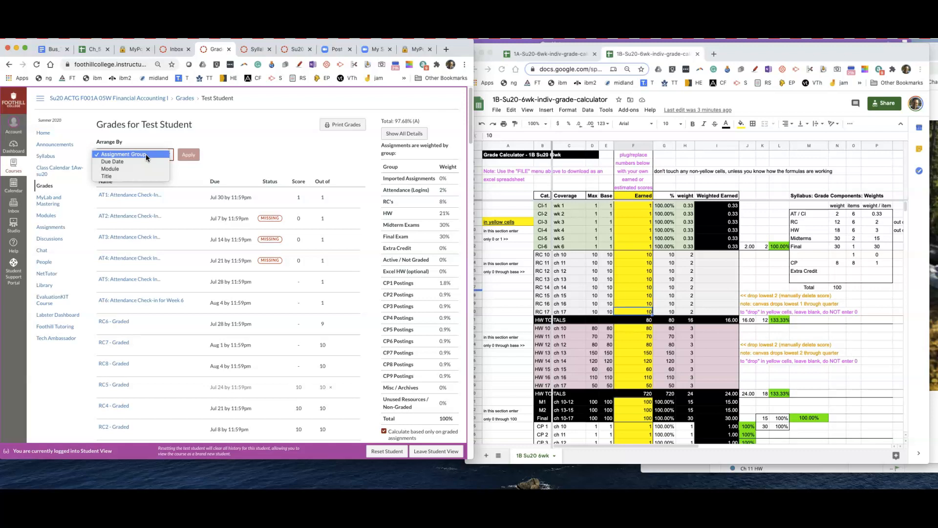
click(146, 154)
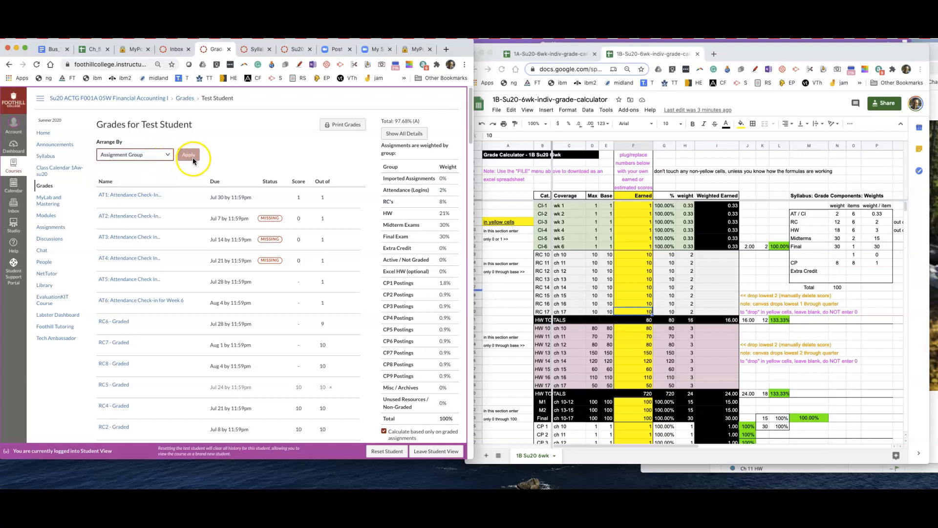
click(189, 155)
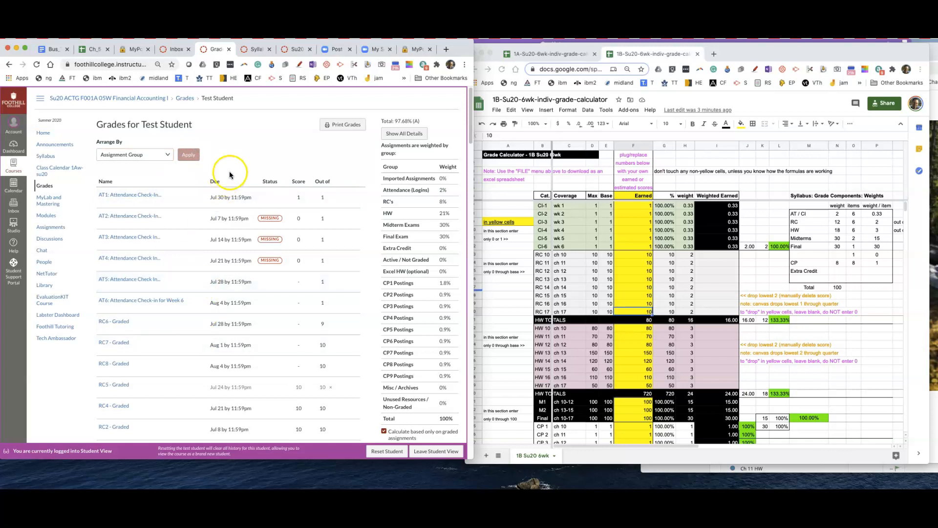
Examine the scores for the attendance check-ins, RC quizzes, HW assignments and midterm exams in the grade list.
scroll(206, 207, down, 2)
scroll(206, 209, down, 1)
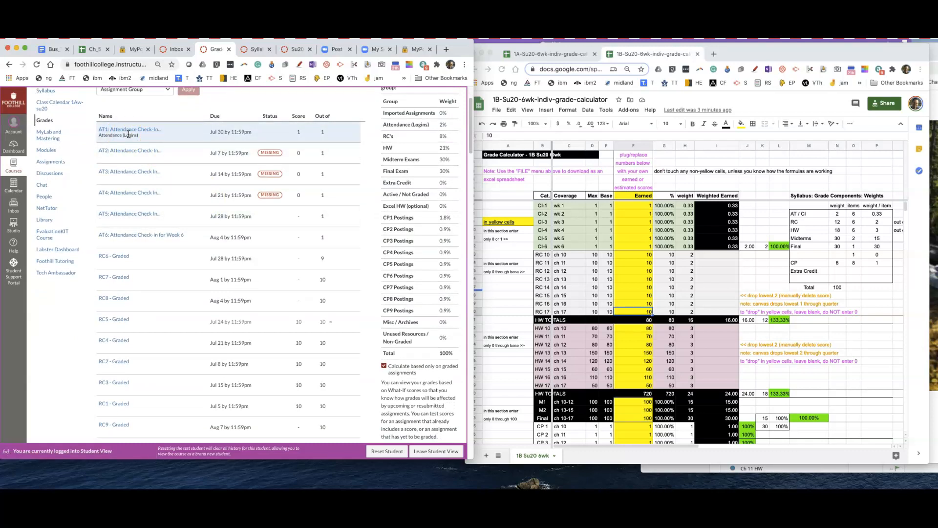
scroll(160, 133, up, 3)
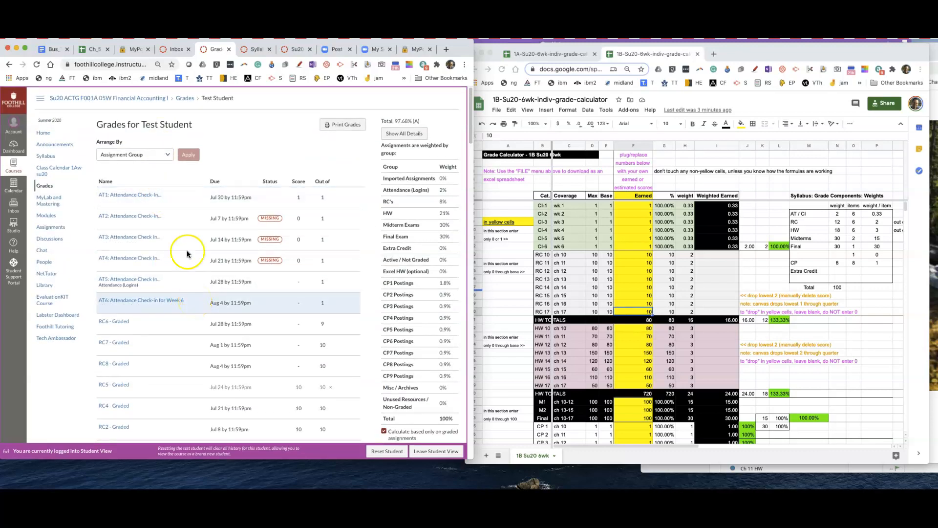
scroll(189, 246, down, 5)
scroll(189, 250, down, 1)
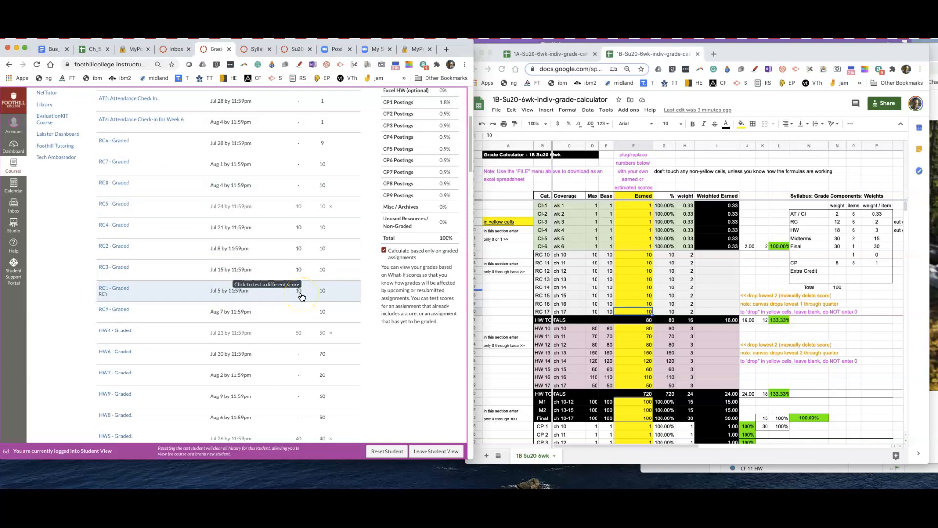
scroll(171, 303, down, 5)
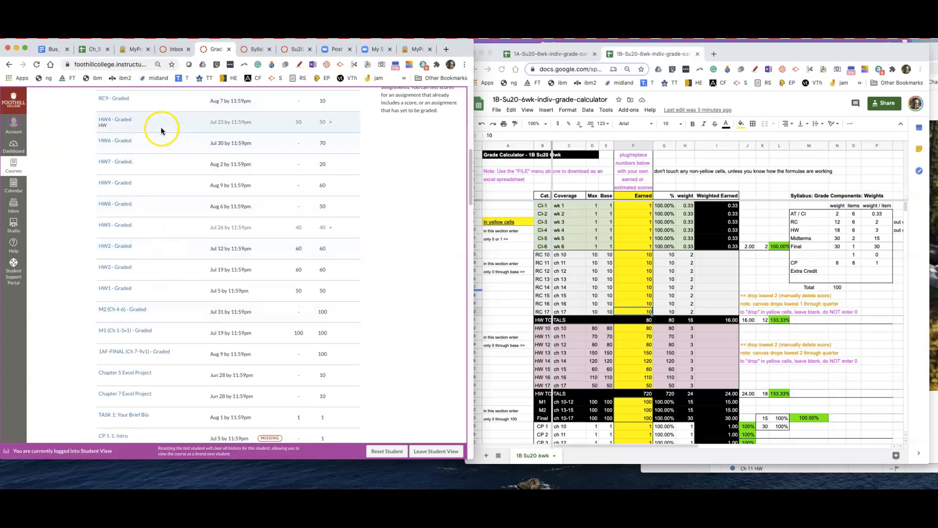
click(166, 166)
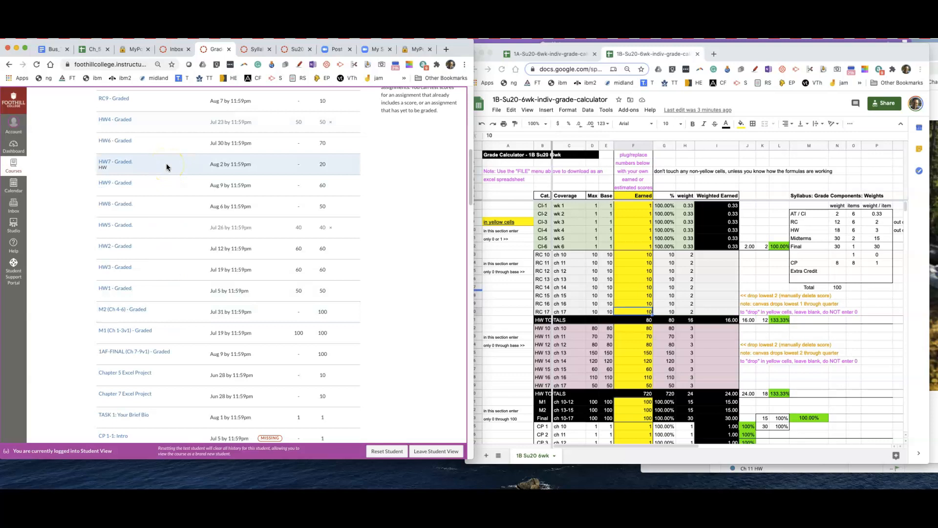
scroll(166, 166, down, 4)
click(175, 137)
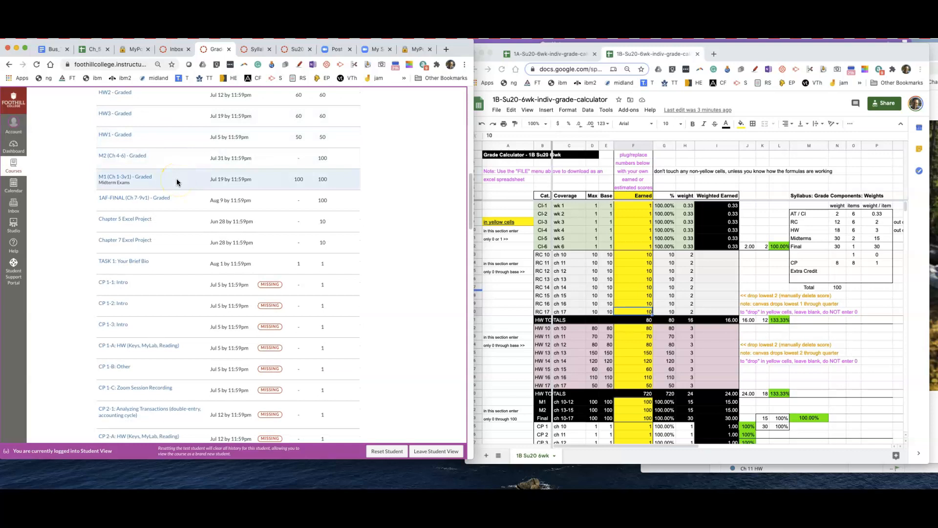
click(299, 181)
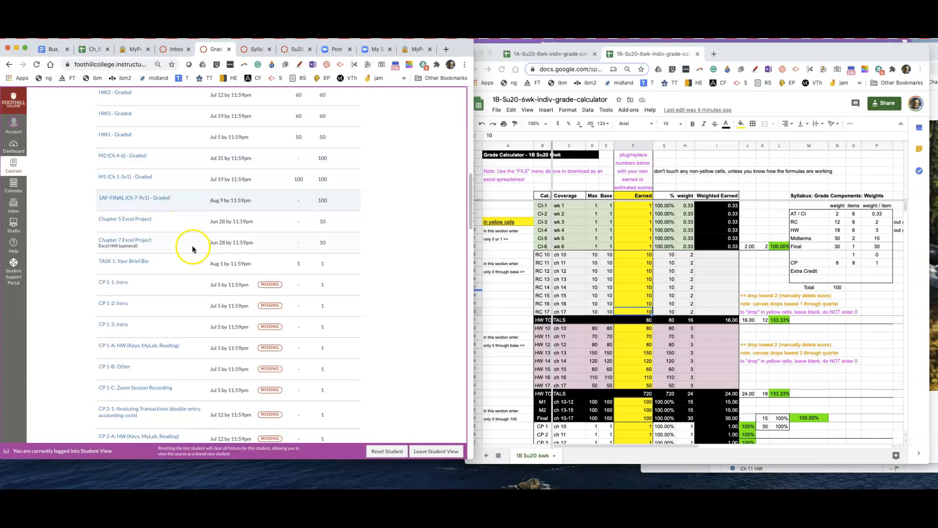
Review the Excel projects, Your Brief Bio task and CP posting entries across all chapters in the grade list.
scroll(189, 216, down, 3)
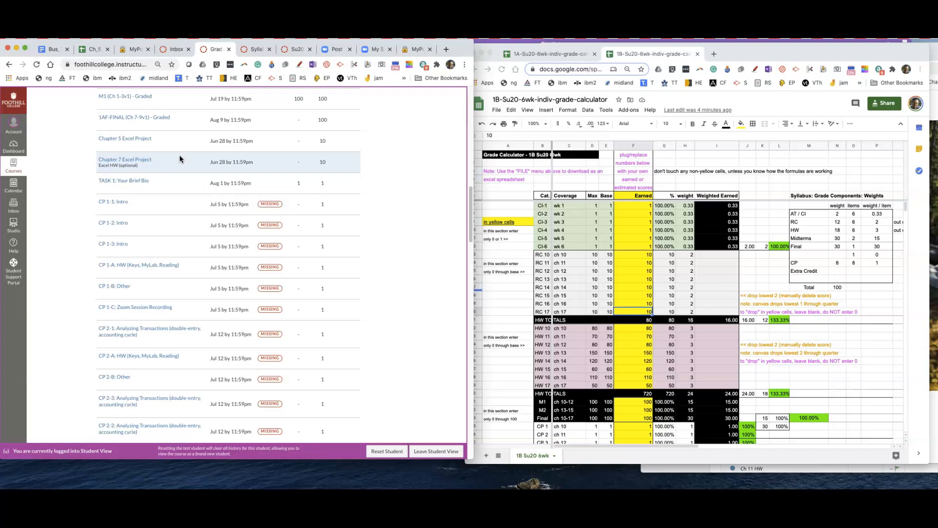
scroll(180, 159, down, 3)
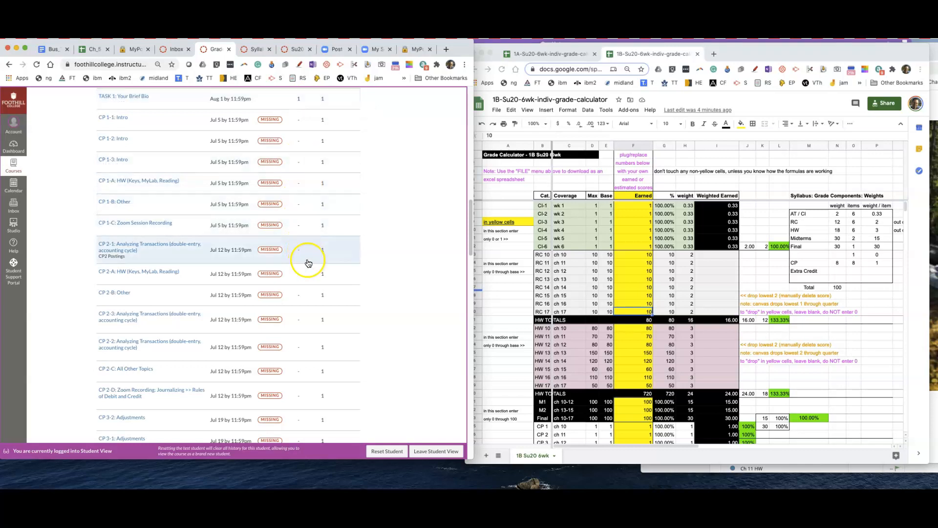
scroll(305, 266, down, 5)
scroll(308, 258, down, 1)
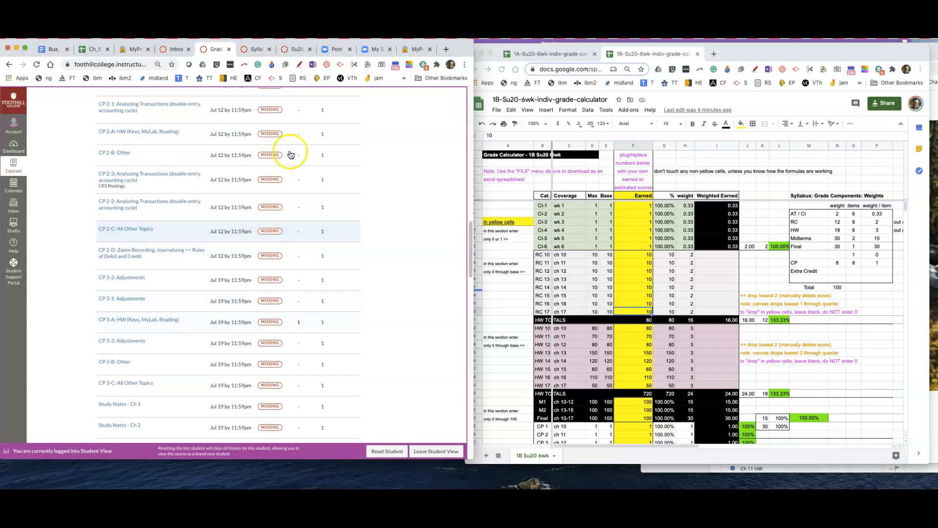
scroll(298, 162, down, 5)
scroll(302, 230, down, 3)
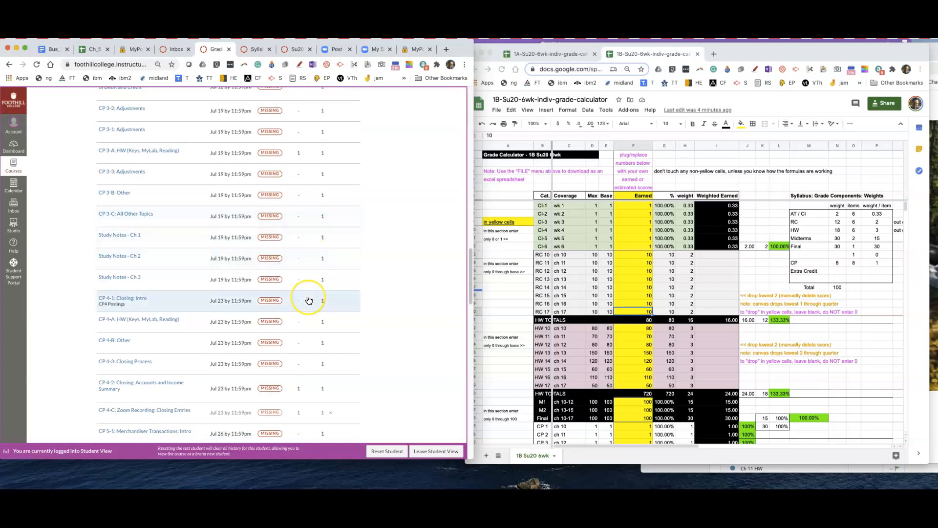
scroll(308, 293, down, 5)
scroll(307, 292, down, 3)
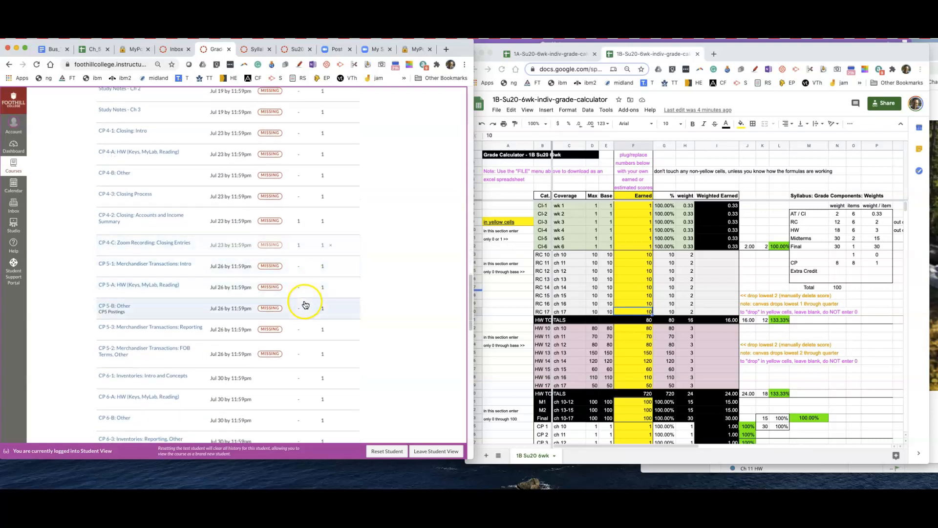
scroll(307, 300, down, 6)
scroll(305, 305, down, 4)
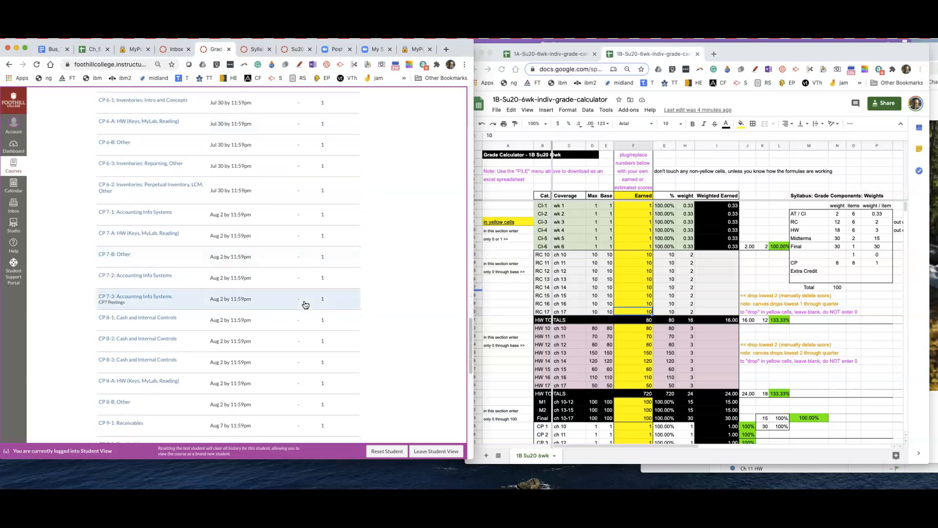
scroll(305, 305, up, 15)
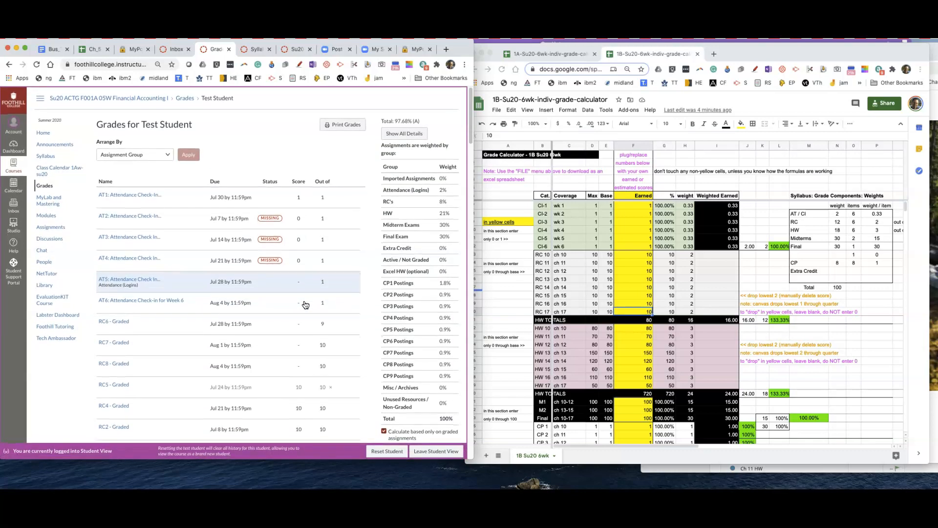
Switch to the 1A grade calculator spreadsheet and select the Earned cell for CI-1.
click(599, 293)
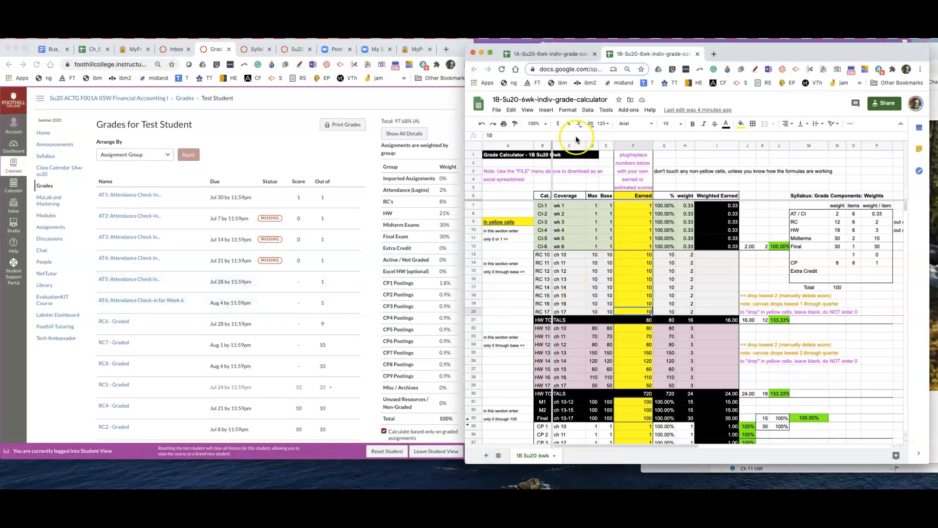
click(554, 55)
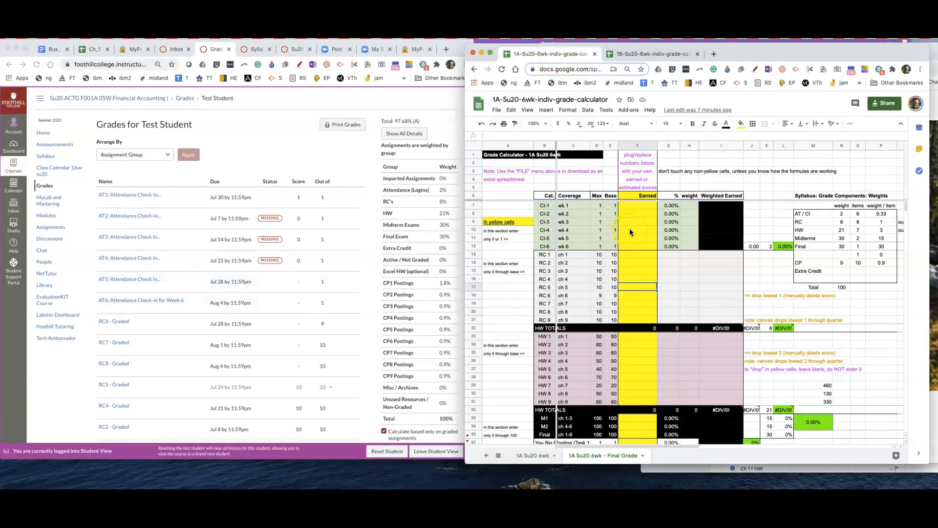
click(645, 204)
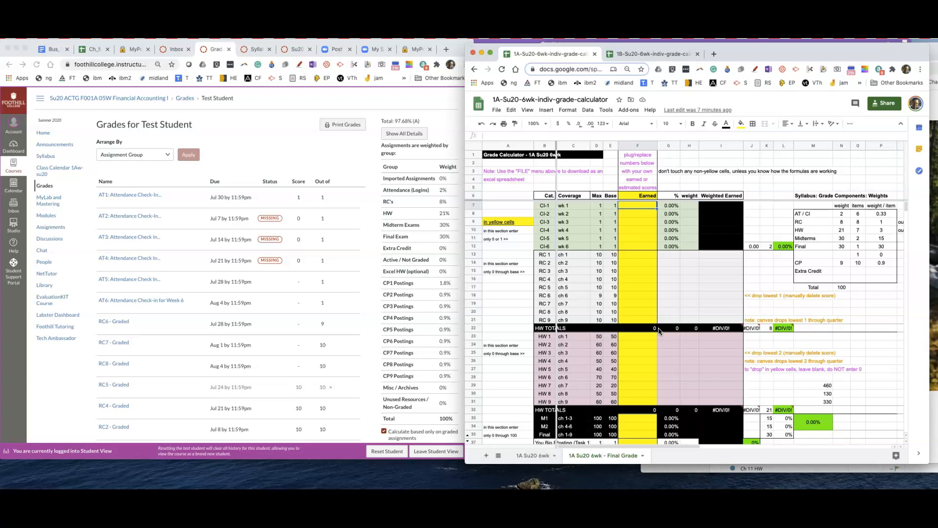
In the Canvas grades, turn off calculating the total based only on graded assignments.
click(446, 134)
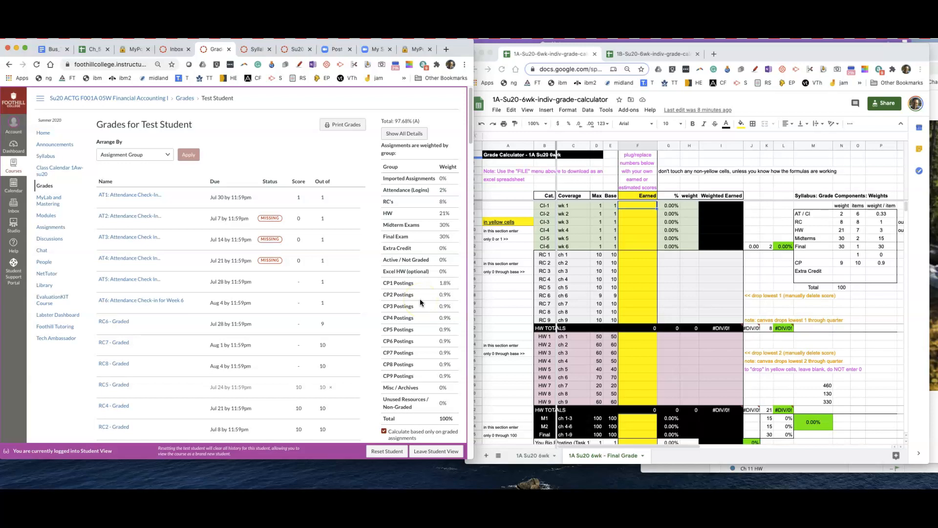
click(384, 431)
click(384, 432)
click(384, 432)
In the 1A grade calculator, enter an earned score of 1 for each of CI-1 through CI-6.
click(635, 335)
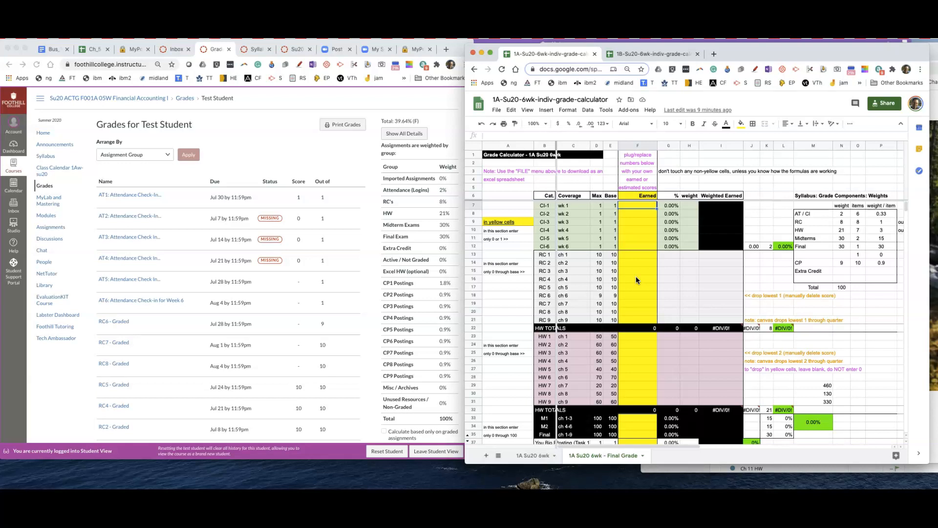
click(645, 215)
click(645, 206)
text(1)
key(Return)
text(1)
key(Return)
text(1)
key(Return)
text(1)
key(Return)
text(1)
key(Return)
text(1)
key(Return)
Enter earned scores of 10 for RC 1 and RC 2, and copy that 10 down through RC 9.
text(10)
key(Return)
text(10)
key(Return)
key(Up)
key(super+c)
key(Down)
key(shift+Down)
key(shift+Down)
key(shift+Down)
key(shift+Down)
key(shift+Down)
key(shift+Down)
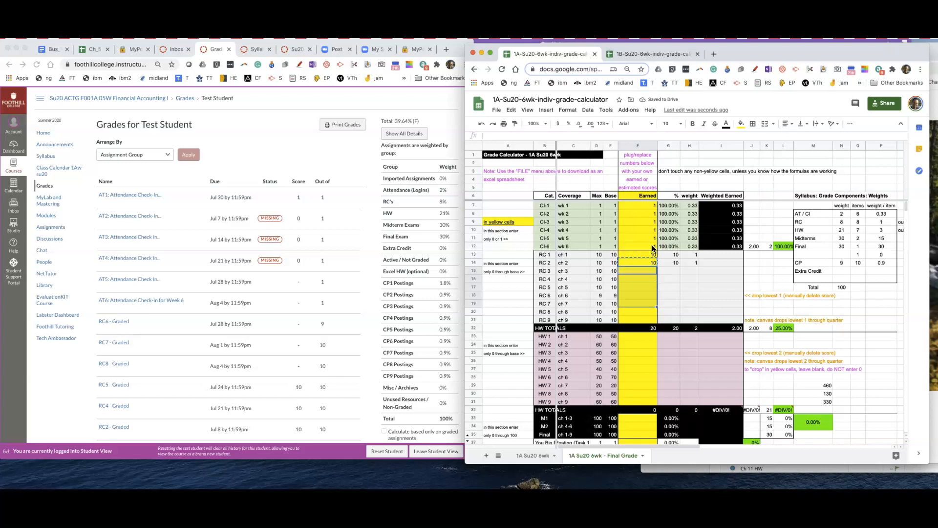
key(super+v)
Change the earned score for RC 6 to 9 and select the RC 5 score.
key(Down)
key(Down)
key(Down)
text(9)
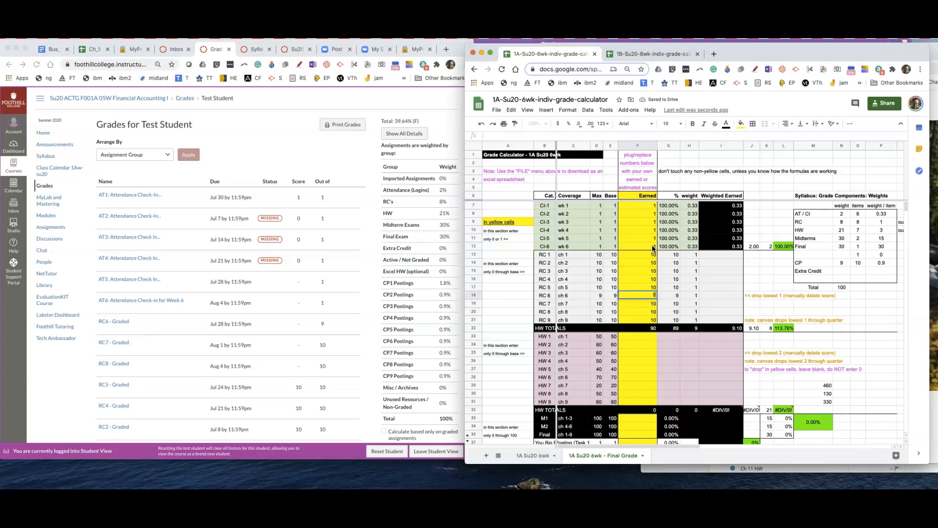
key(Return)
key(Up)
key(Up)
key(Up)
key(Up)
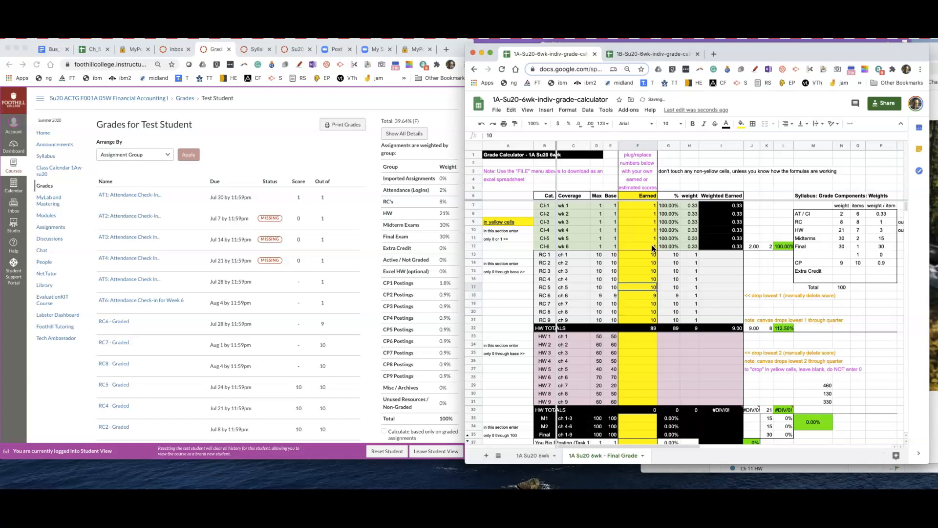
Review the earned scores in the RC section of the calculator row by row.
key(Down)
key(Down)
key(Down)
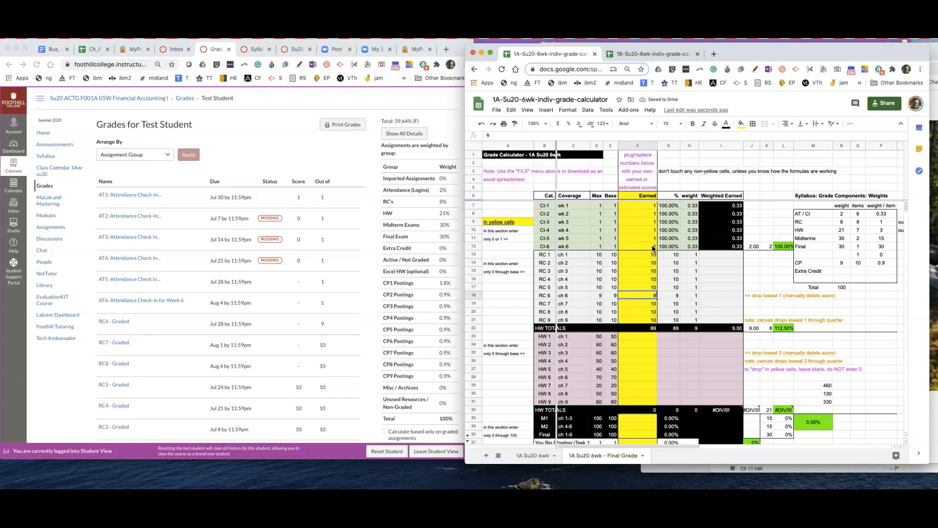
key(Down)
key(Down)
key(Down)
key(Up)
key(Up)
key(Up)
key(Up)
key(Up)
key(Up)
key(Up)
key(Up)
Enter earned scores of 50 for HW 1 and 60 for both HW 2 and HW 3.
key(Down)
key(Down)
key(Down)
key(Down)
key(Down)
key(Down)
key(Down)
key(Down)
key(Down)
key(Down)
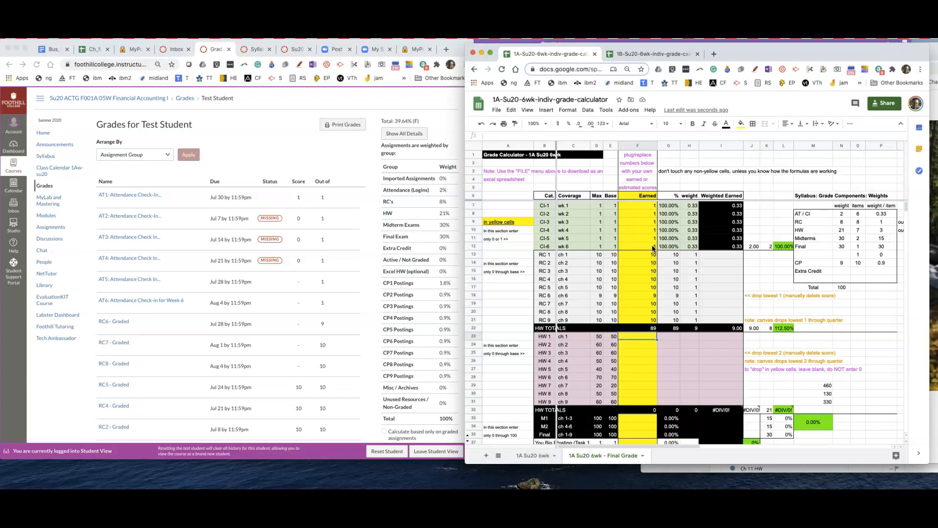
text(50)
key(Return)
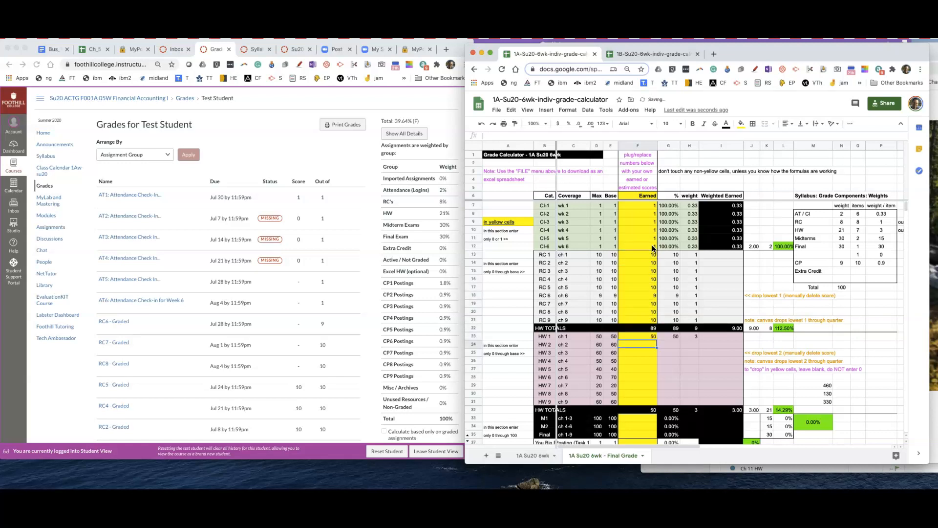
text(60)
key(Return)
text(60)
key(Return)
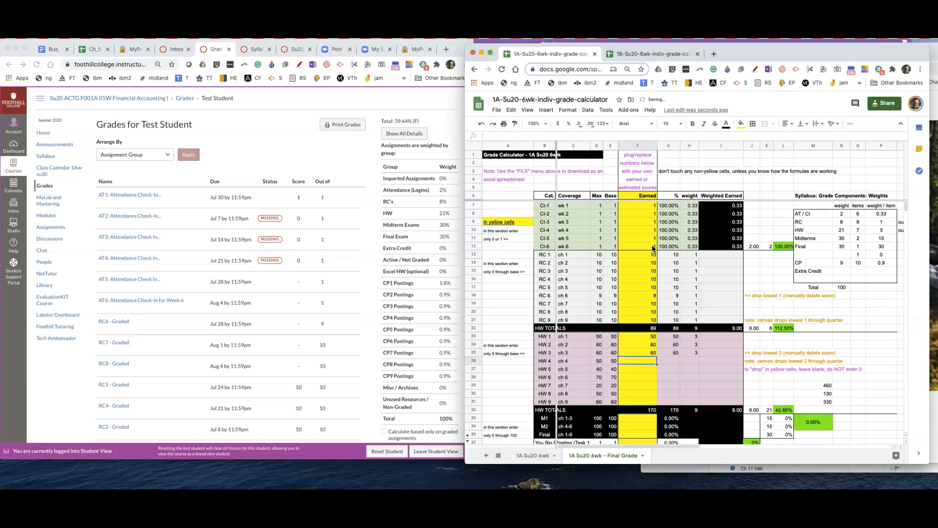
Enter earned scores of 50, 40, 70, 20, 50 and 60 for HW 4 through HW 9, in that order.
text(50)
key(Return)
text(40)
key(Return)
text(70)
key(Return)
text(20)
key(Return)
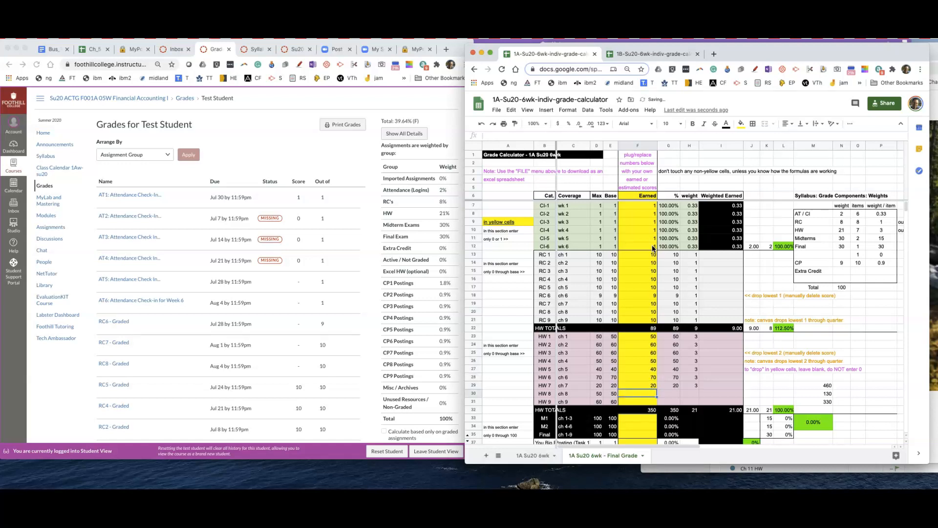
text(50)
key(Return)
text(60)
key(Return)
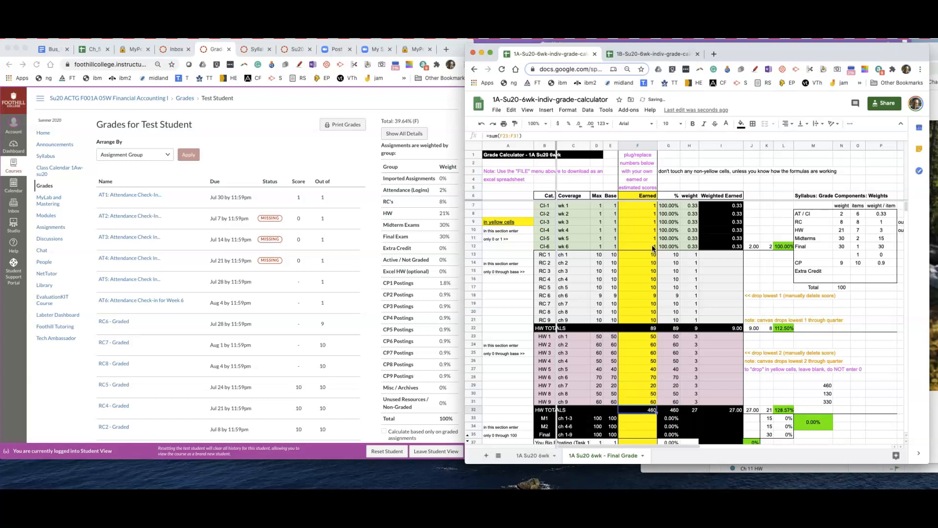
Enter an earned score of 100 for each of M1, M2 and the Final.
key(Return)
text(100)
key(Return)
text(1000)
key(Return)
text(100)
key(Return)
Enter an earned score of 1 for the bio posting and for each of CP 1 through CP 9.
scroll(661, 212, down, 3)
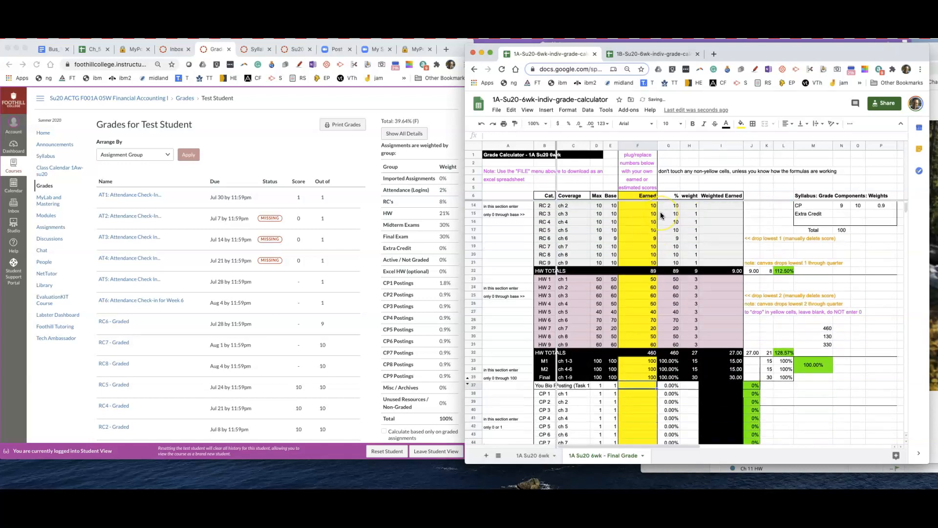
scroll(660, 212, down, 3)
text(1)
key(Return)
text(1)
key(Return)
text(1)
key(Return)
text(1)
key(Return)
text(1 1)
key(Return)
text(1)
key(Return)
text(1)
key(Return)
text(1)
key(Return)
text(1)
key(Return)
key(Return)
key(Return)
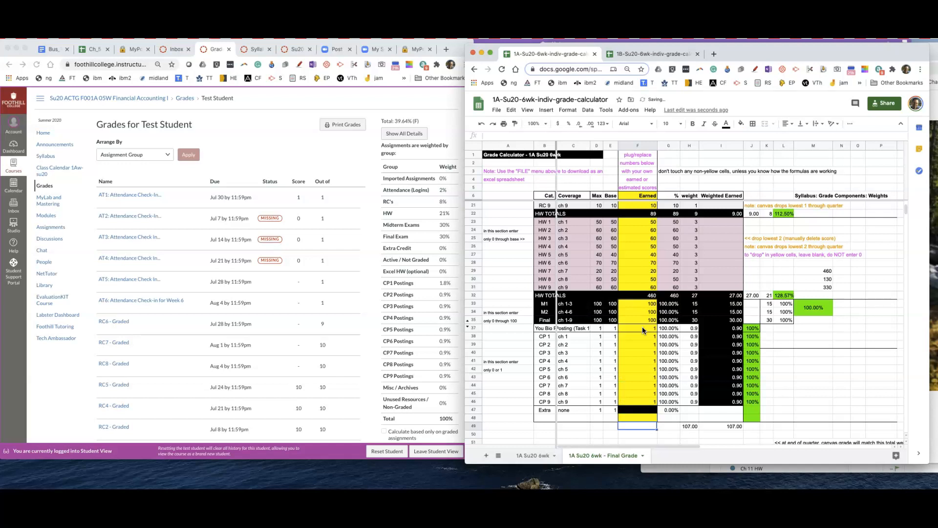
Check the overall total of the Weighted Earned column.
click(724, 425)
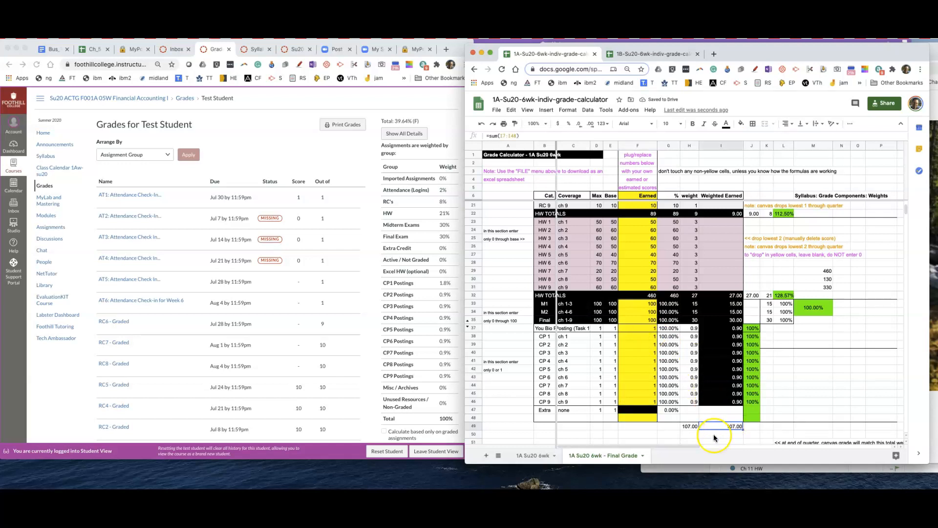
scroll(713, 434, down, 1)
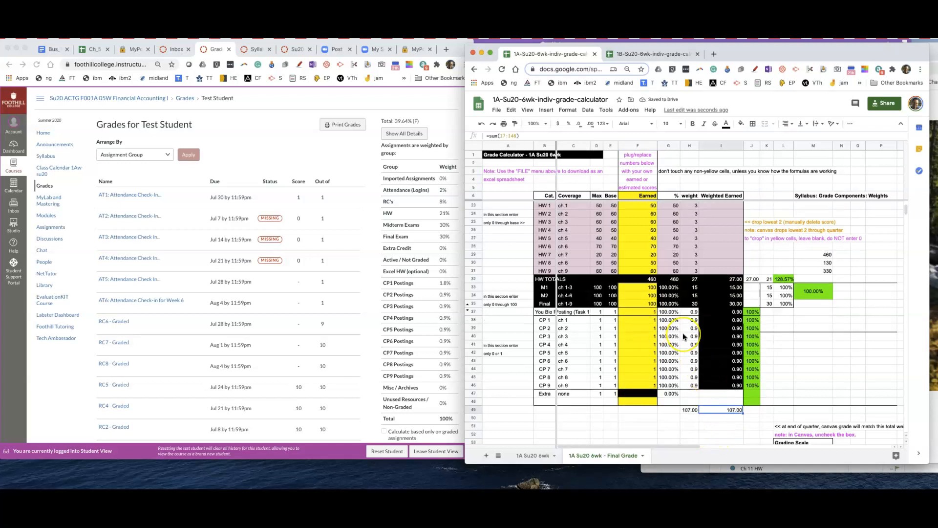
scroll(682, 333, up, 1)
Drop one RC score by clearing the earned score for RC 9.
scroll(682, 333, up, 4)
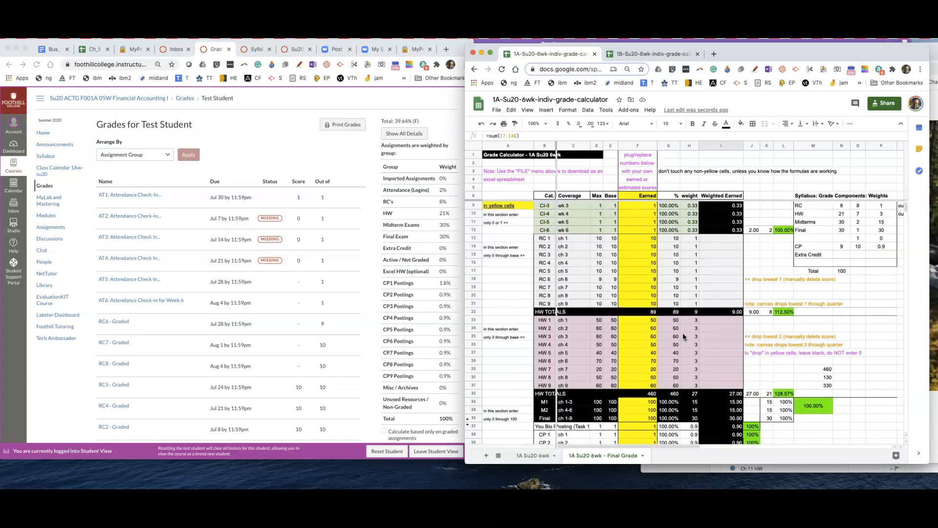
click(644, 289)
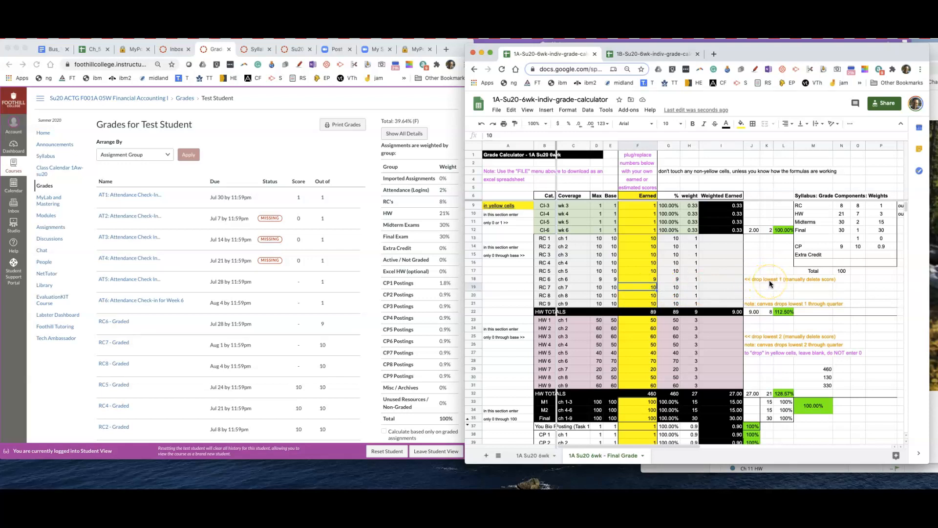
click(638, 303)
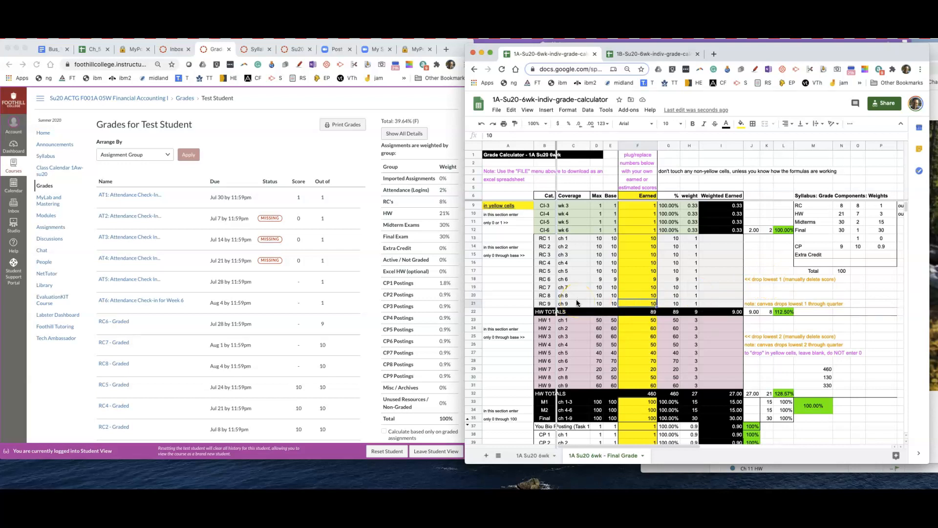
key(Delete)
Drop two homework scores by clearing the earned scores for HW 8 and HW 9.
key(Down)
key(Down)
key(Down)
key(Down)
key(Down)
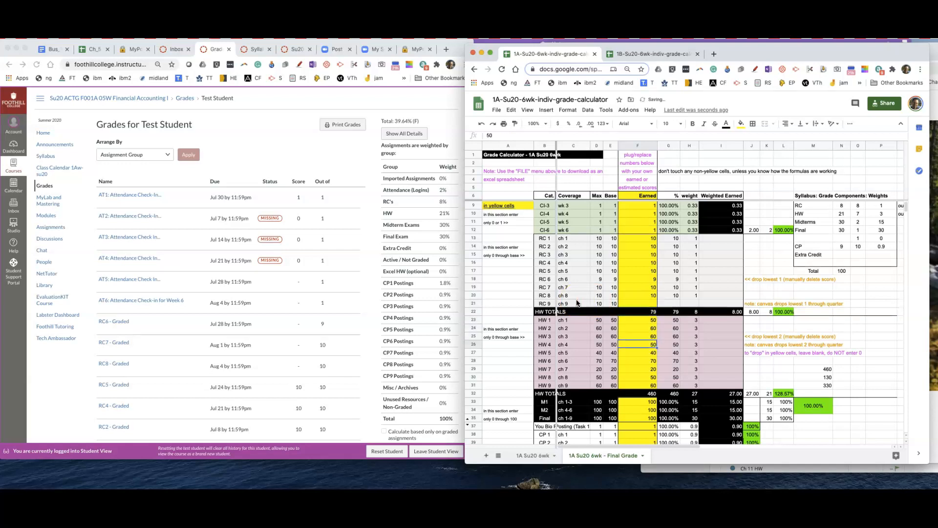
key(Down)
key(Down)
key(Down)
key(Down)
key(shift+Down)
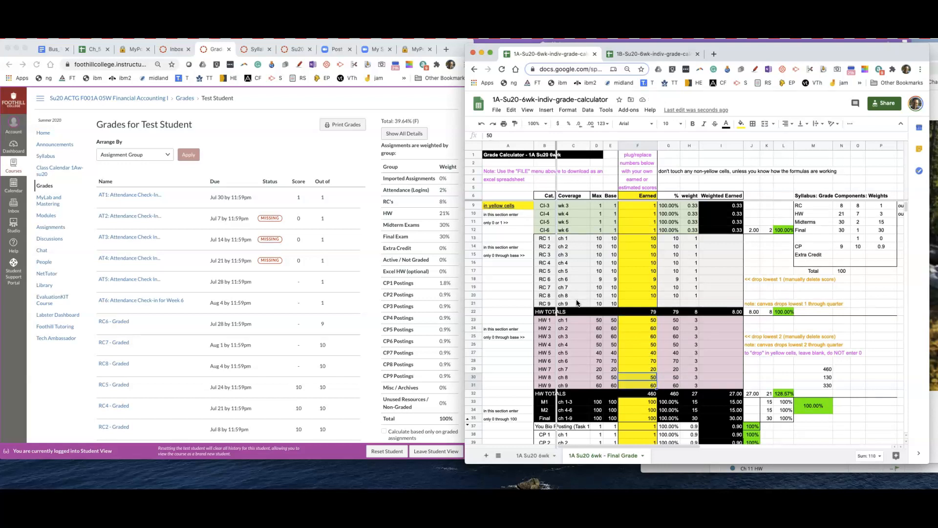
key(Delete)
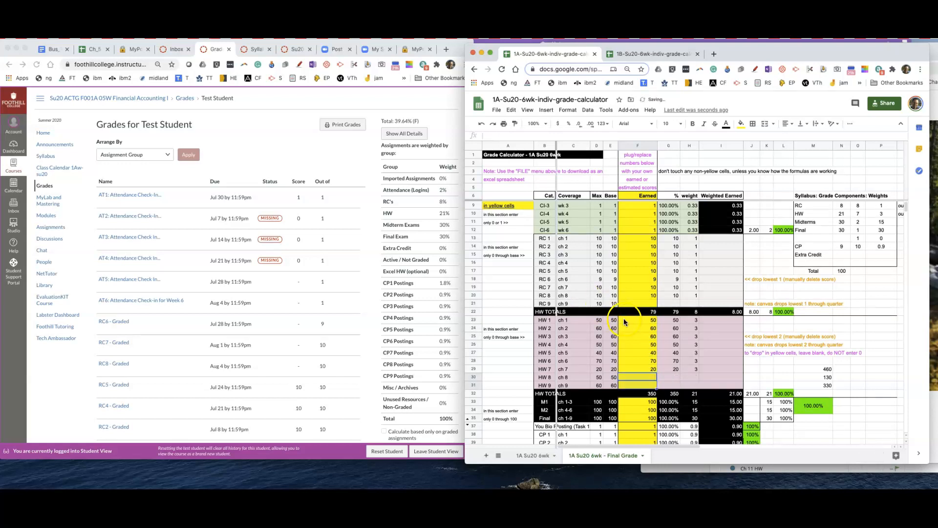
Check the overall weighted total and compare it with the A range in the Grading Scale.
scroll(635, 338, down, 2)
scroll(635, 338, down, 5)
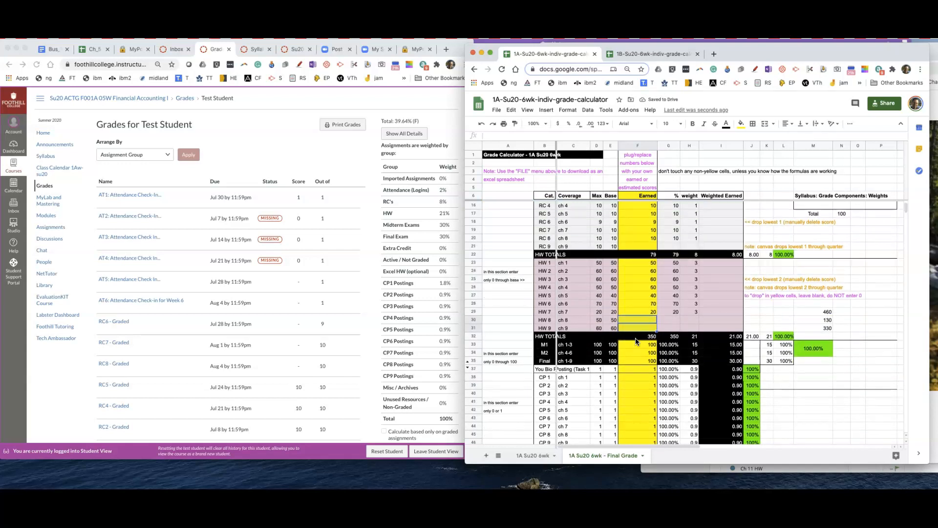
click(723, 409)
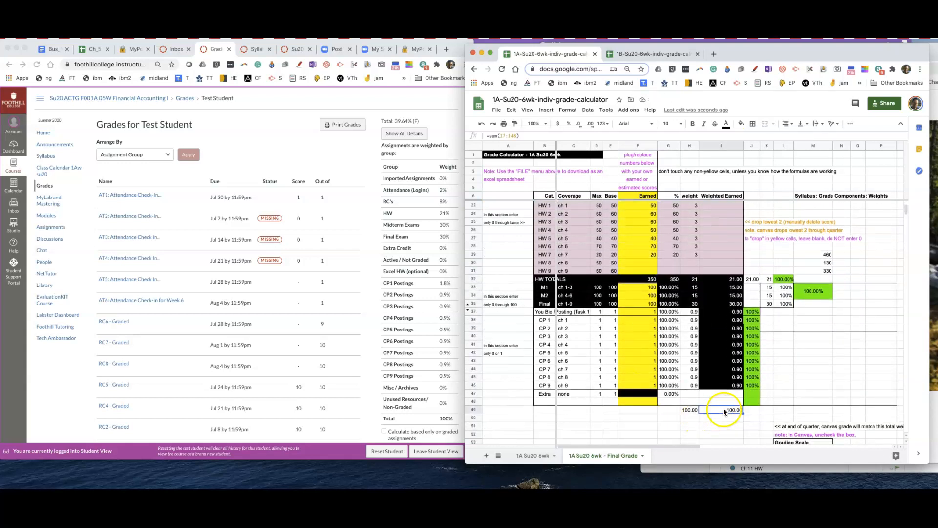
scroll(760, 418, down, 4)
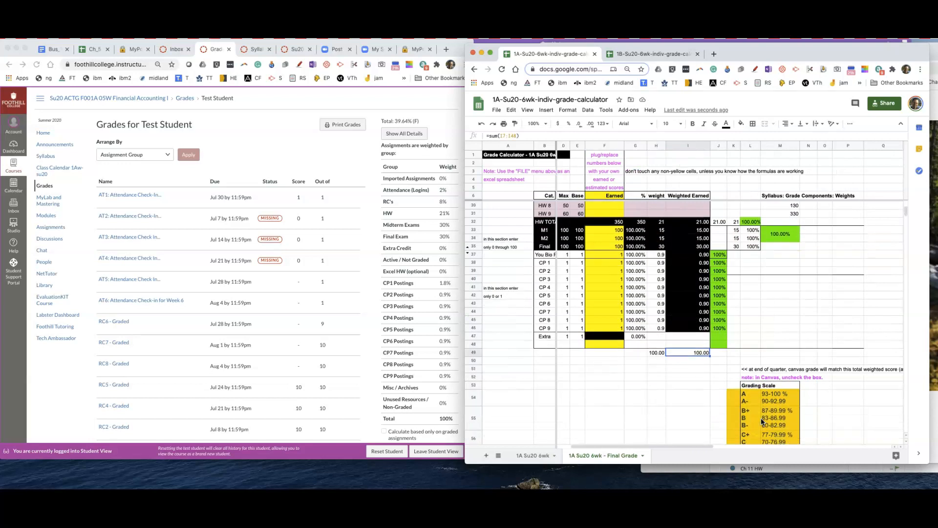
click(768, 389)
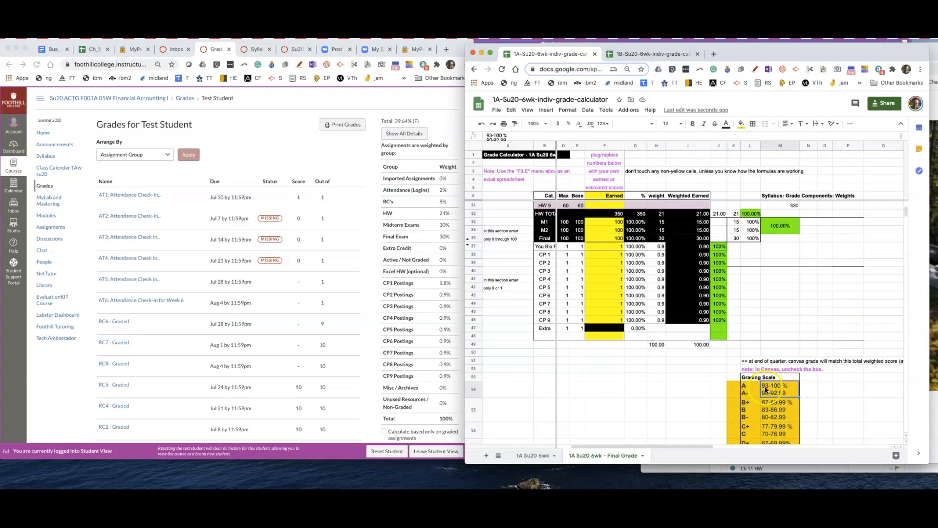
scroll(632, 326, up, 10)
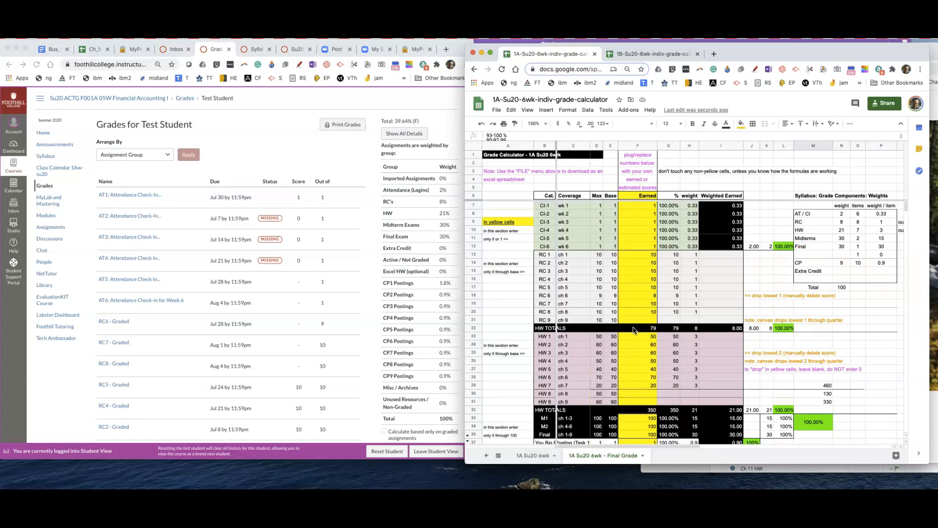
Review the earned scores for CI-1 through CI-6 and examine the percentage cell for RC 9.
click(640, 288)
click(644, 236)
key(Up)
key(Up)
key(Up)
key(Up)
key(shift+Down)
key(shift+Down)
key(shift+Down)
key(Down)
key(Down)
key(Down)
key(Down)
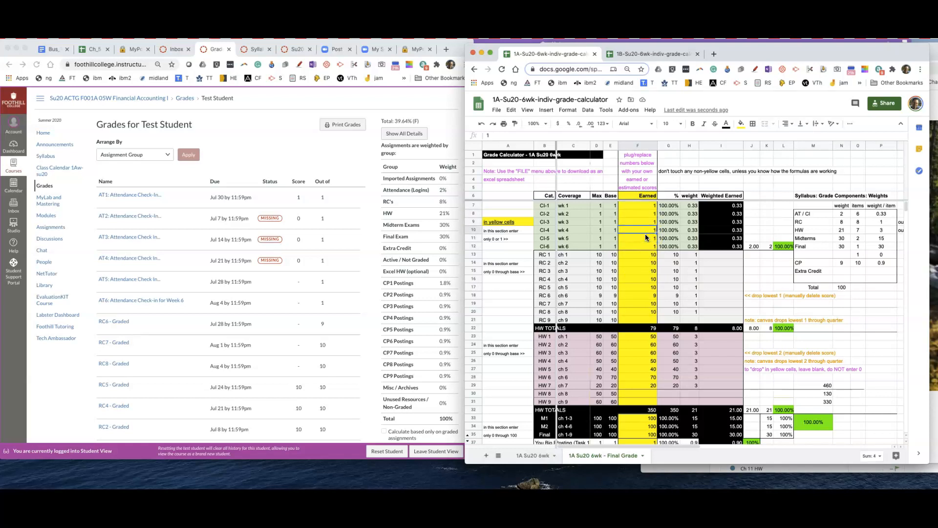
key(shift+Down)
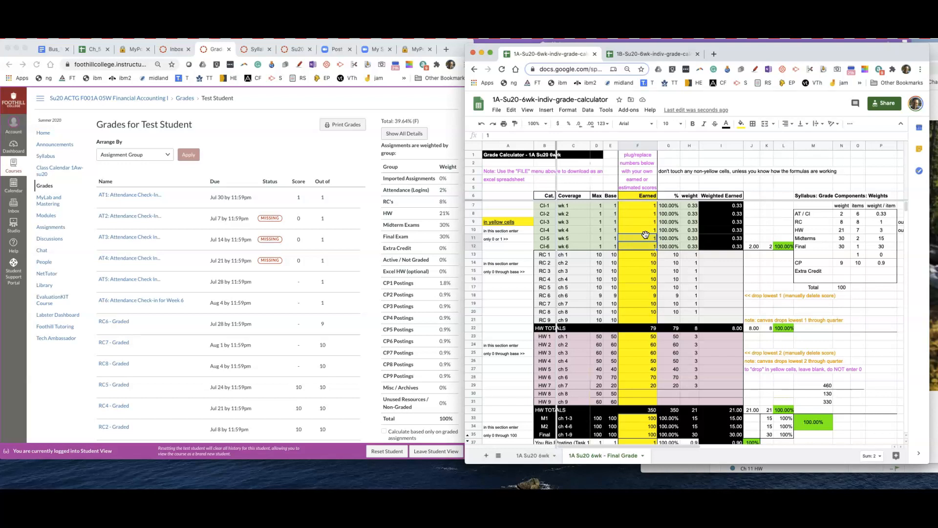
click(663, 321)
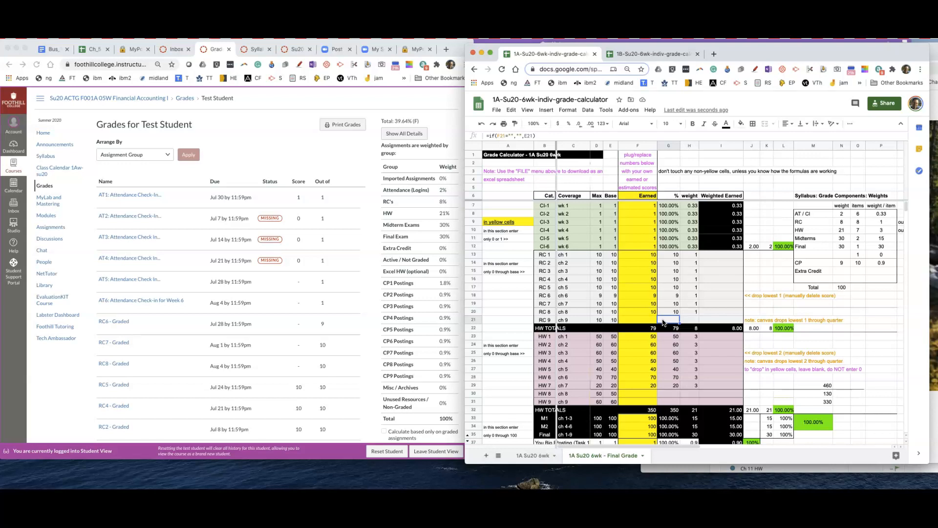